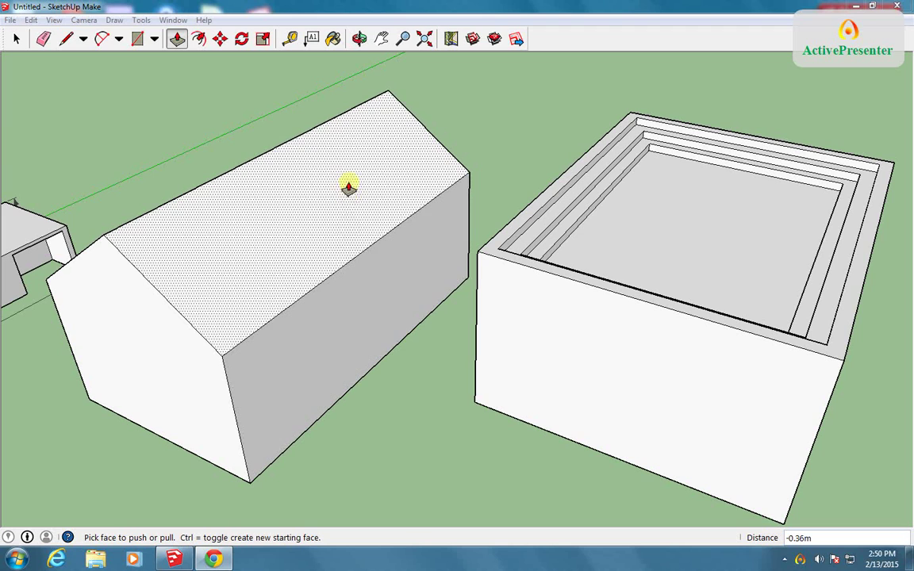
Step: Paint the long side wall of the gabled house with the red Color_A01 from the Colors collection
click(334, 41)
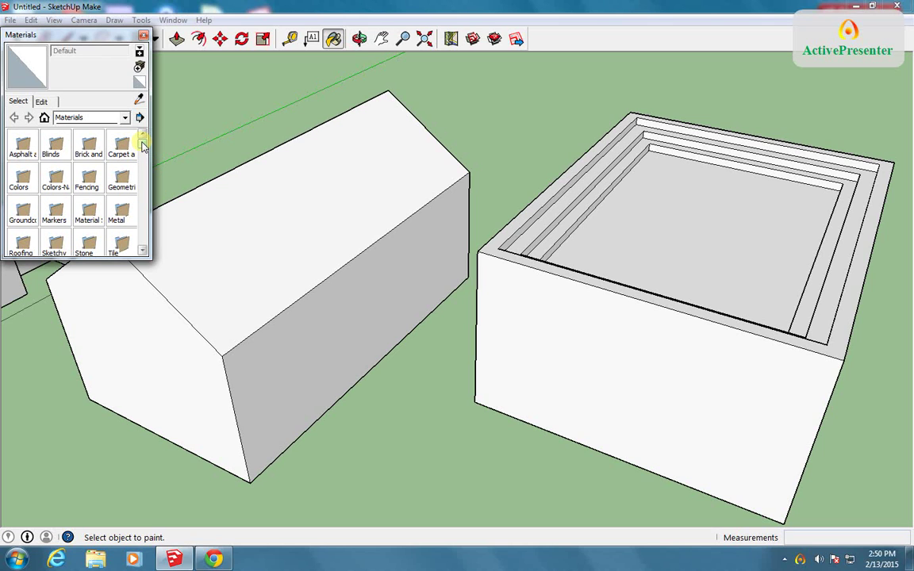
scroll(143, 145, down, 2)
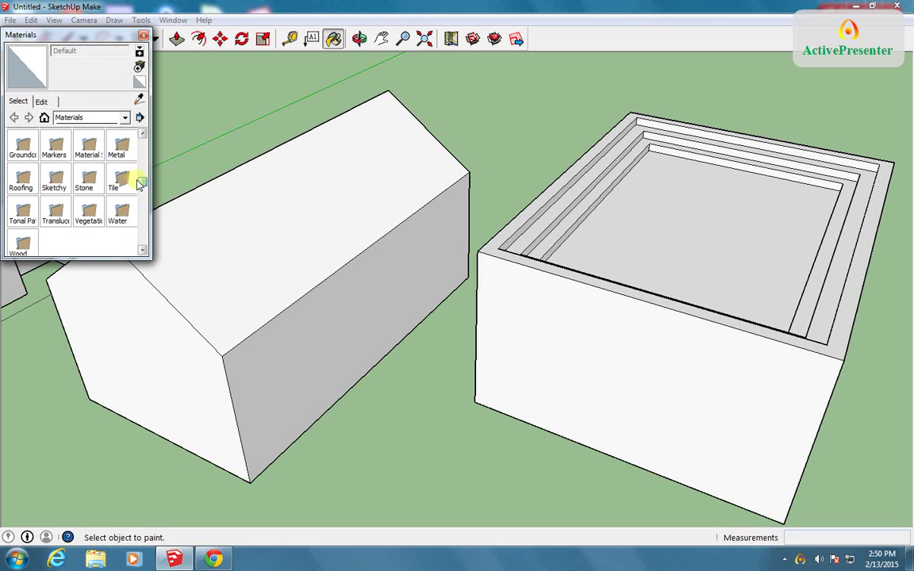
drag(140, 183, 145, 145)
click(125, 117)
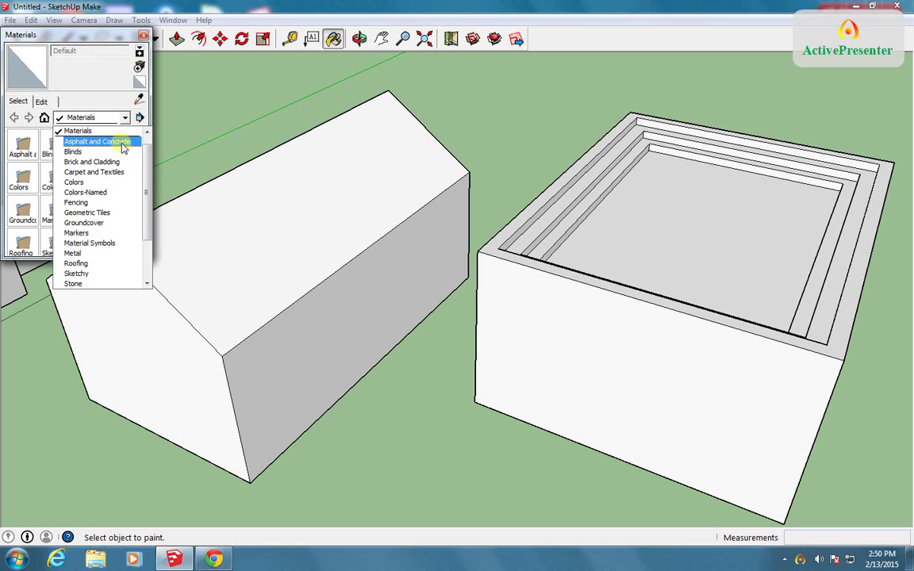
click(82, 181)
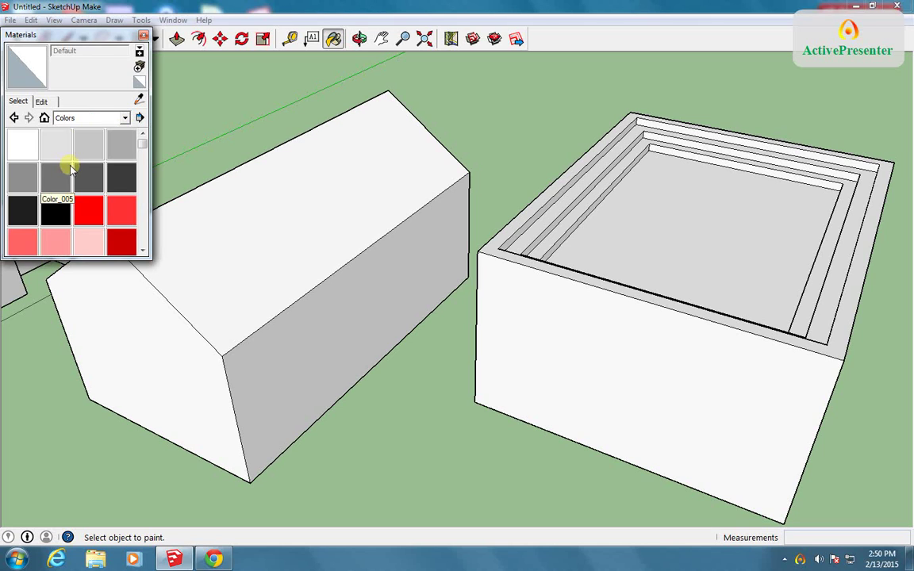
click(89, 209)
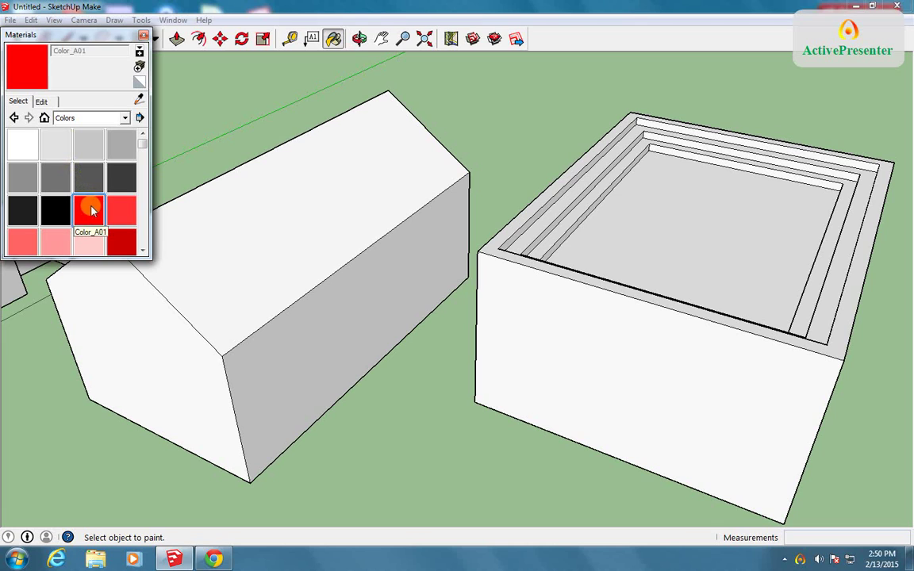
click(303, 338)
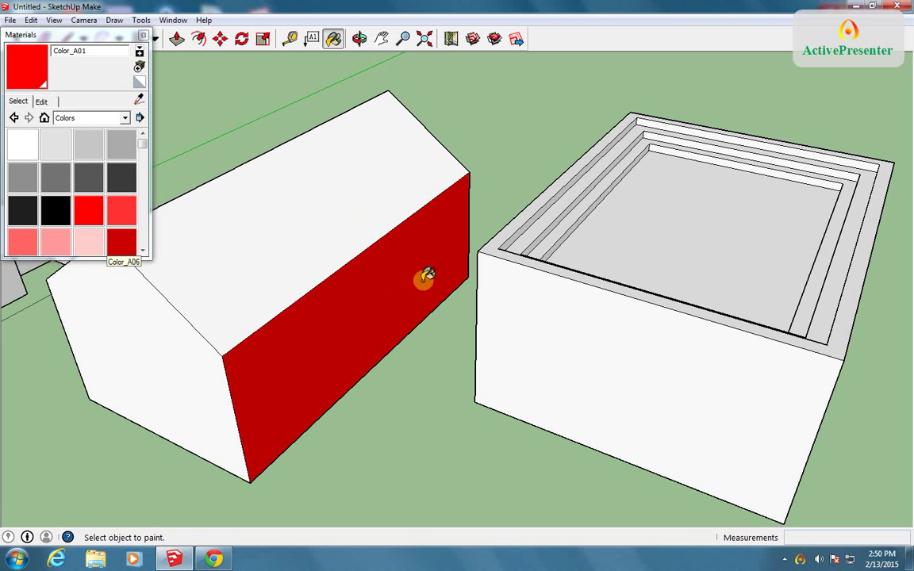
Step: Paint the long side wall with Brick_Rough_Dark from the Brick and Cladding collection and inspect the texture up close
click(126, 118)
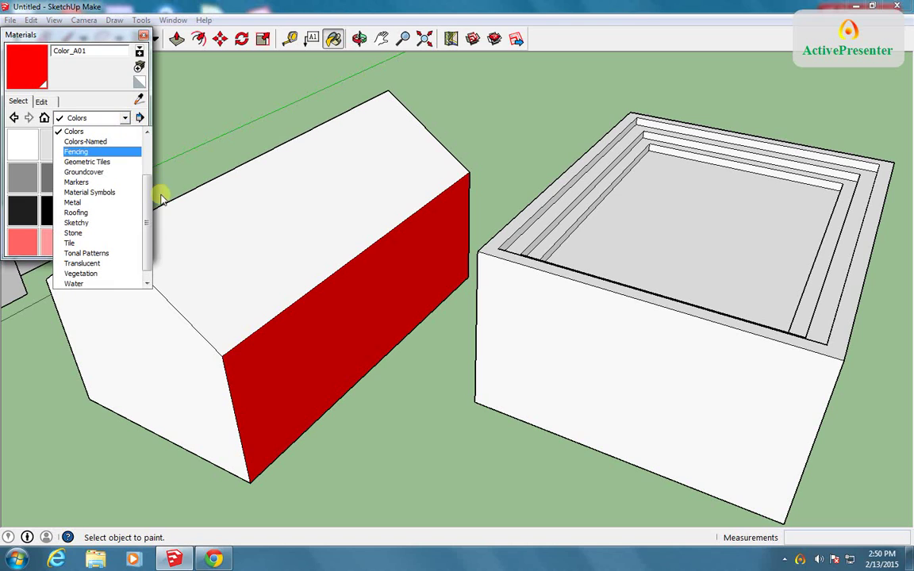
drag(147, 206, 149, 181)
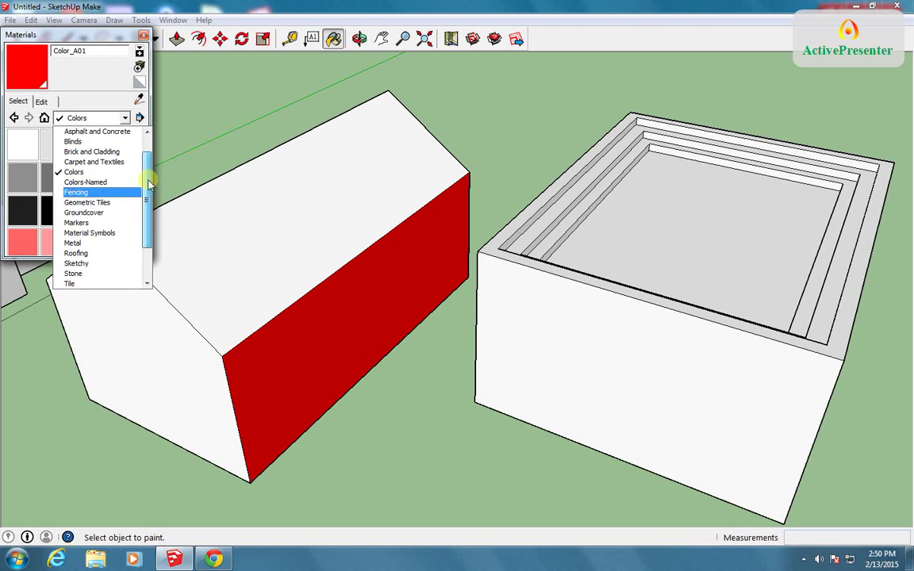
click(115, 151)
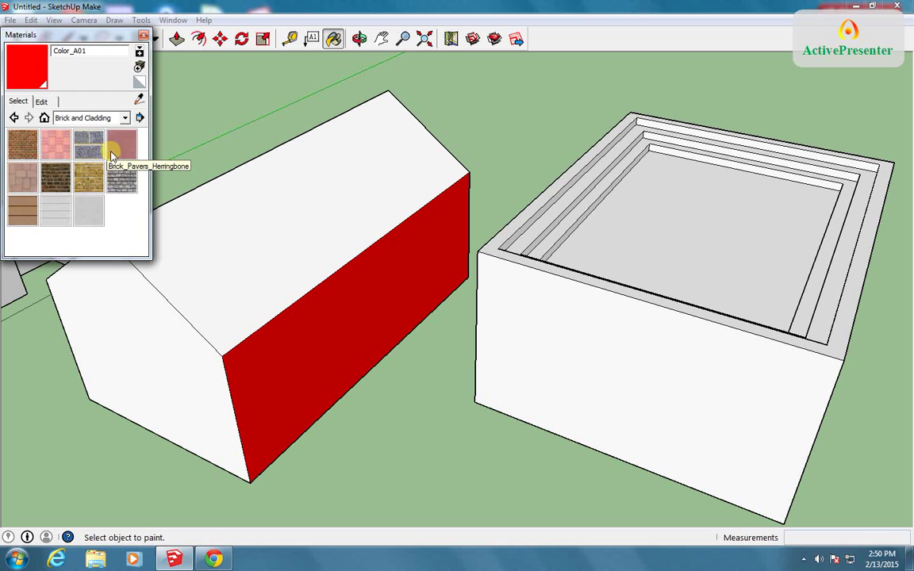
click(56, 177)
click(290, 314)
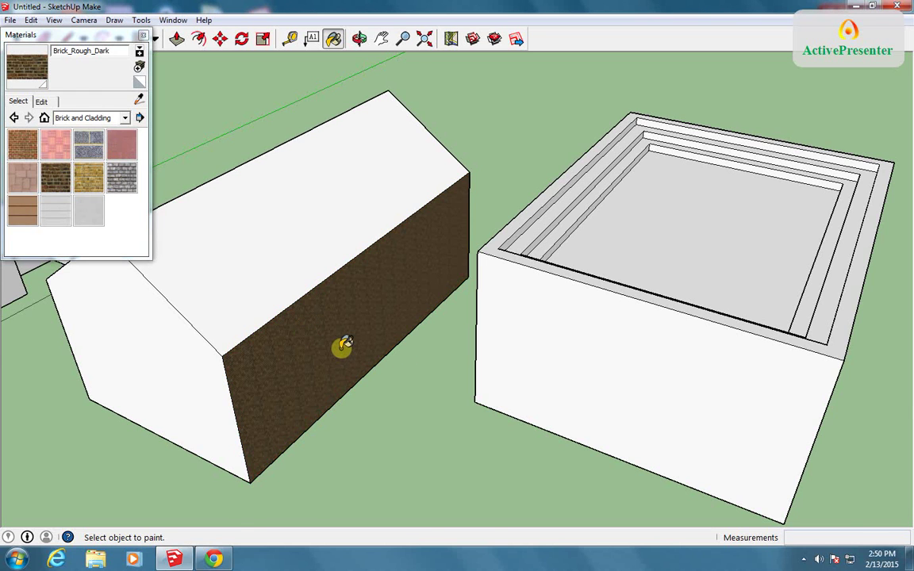
scroll(317, 326, up, 4)
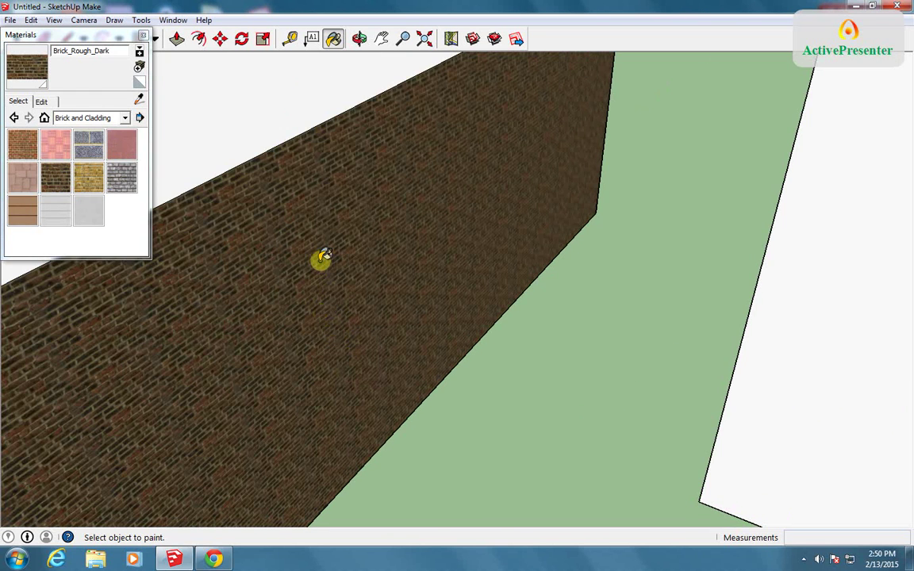
scroll(322, 258, down, 4)
Step: Paint the roof slope above the brick wall with the dark Roofing_Shingles_GAF material from the Roofing collection
click(126, 117)
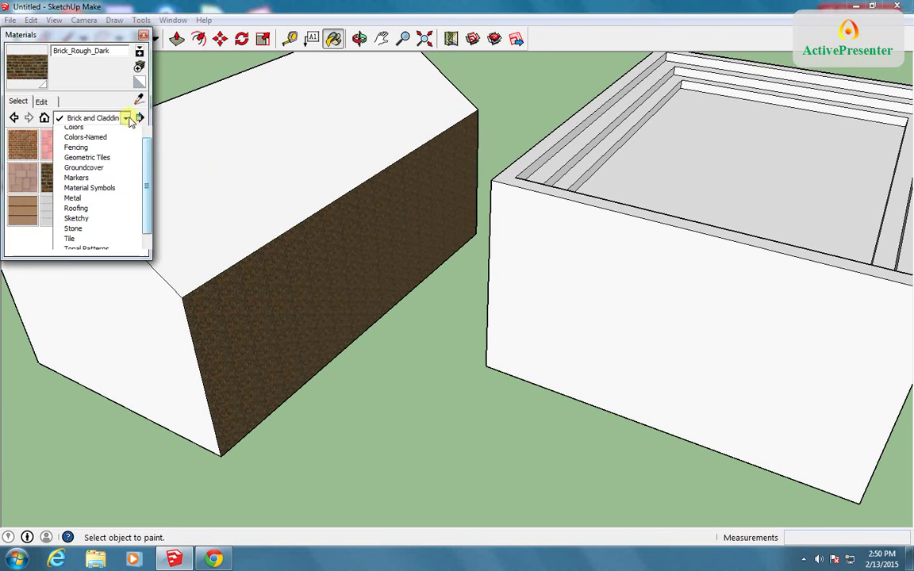
click(94, 231)
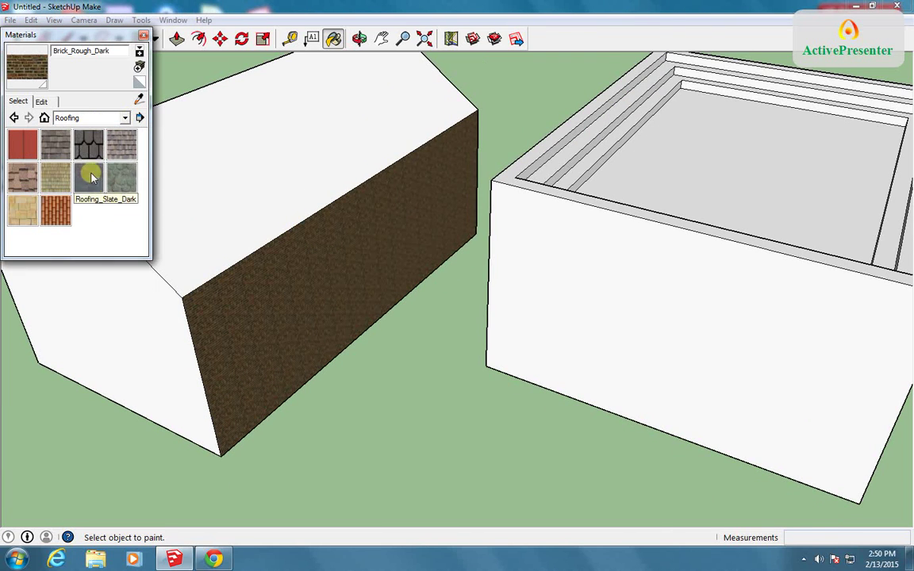
click(88, 144)
click(246, 133)
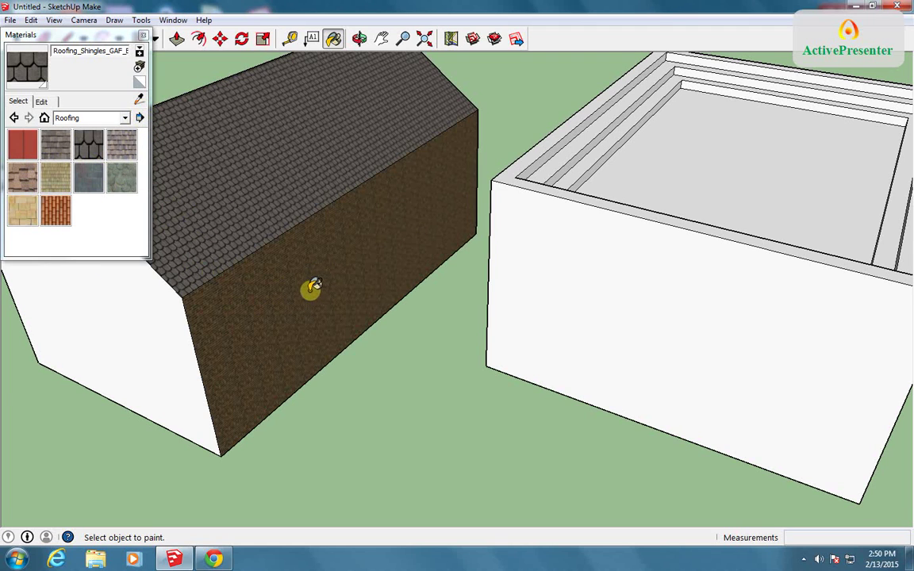
Step: Reselect Brick_Rough_Dark from Brick and Cladding and reapply it to the long wall with its texture settings open for editing
scroll(311, 286, up, 5)
scroll(270, 244, up, 3)
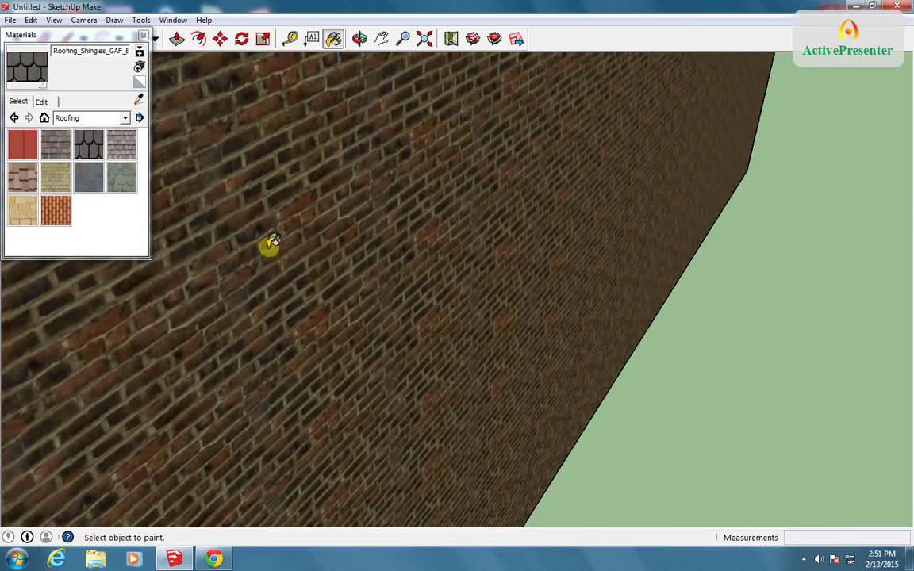
scroll(270, 244, down, 8)
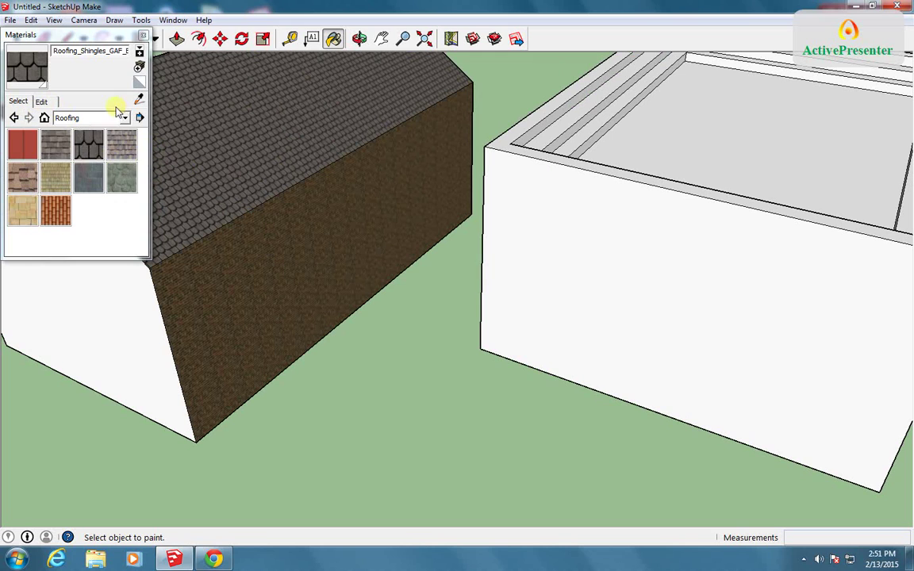
click(124, 118)
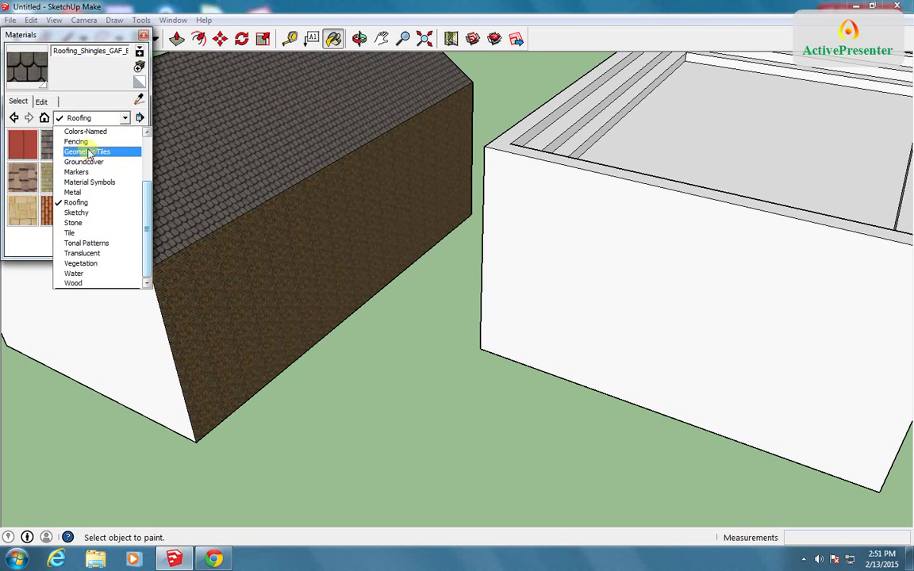
scroll(94, 179, up, 3)
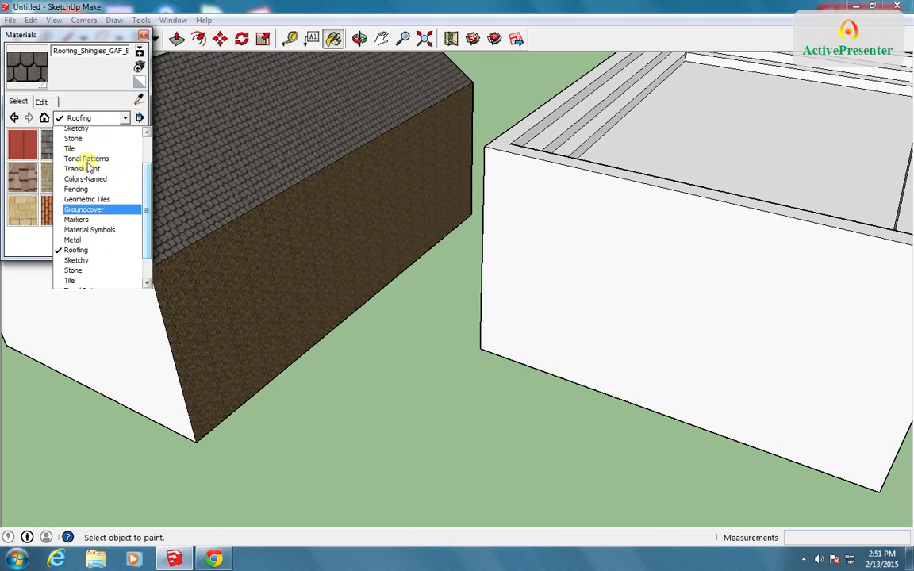
scroll(111, 175, down, 1)
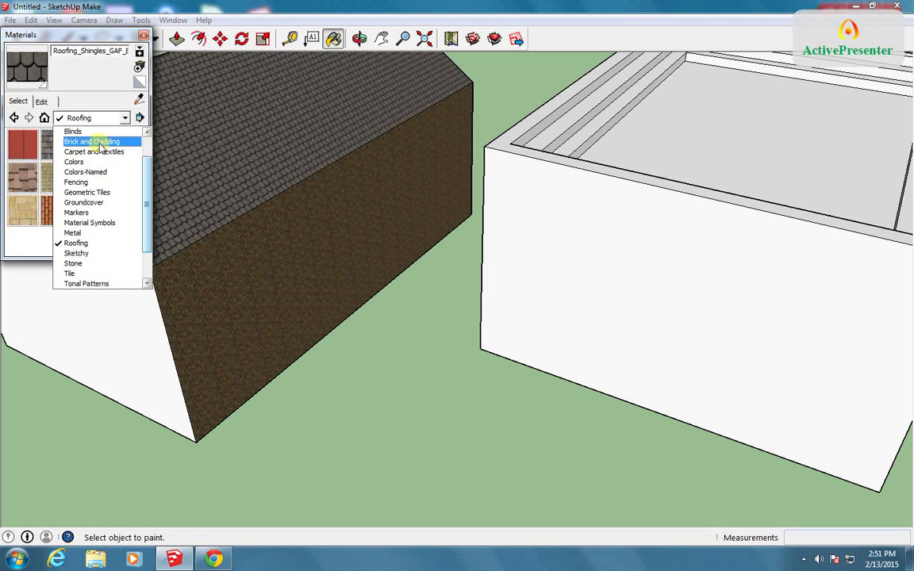
click(94, 142)
click(58, 182)
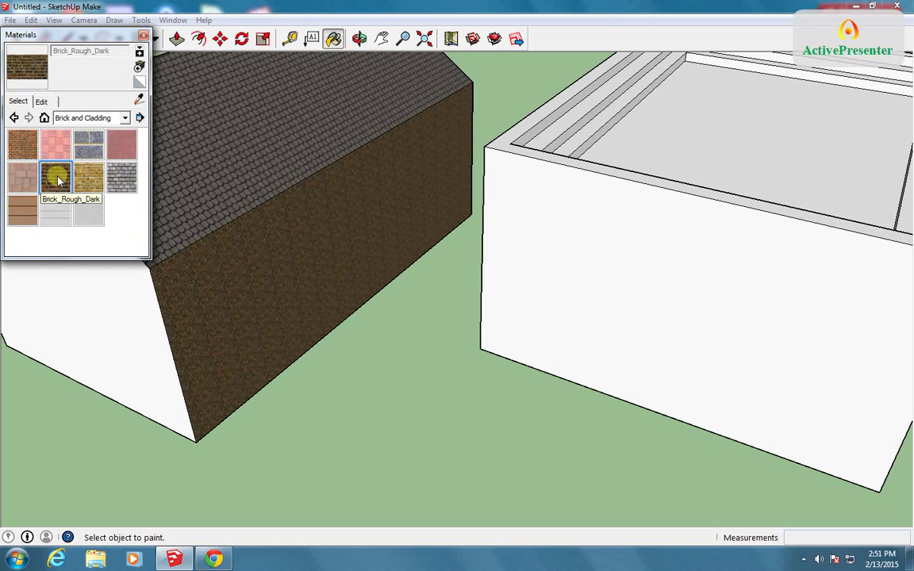
click(43, 101)
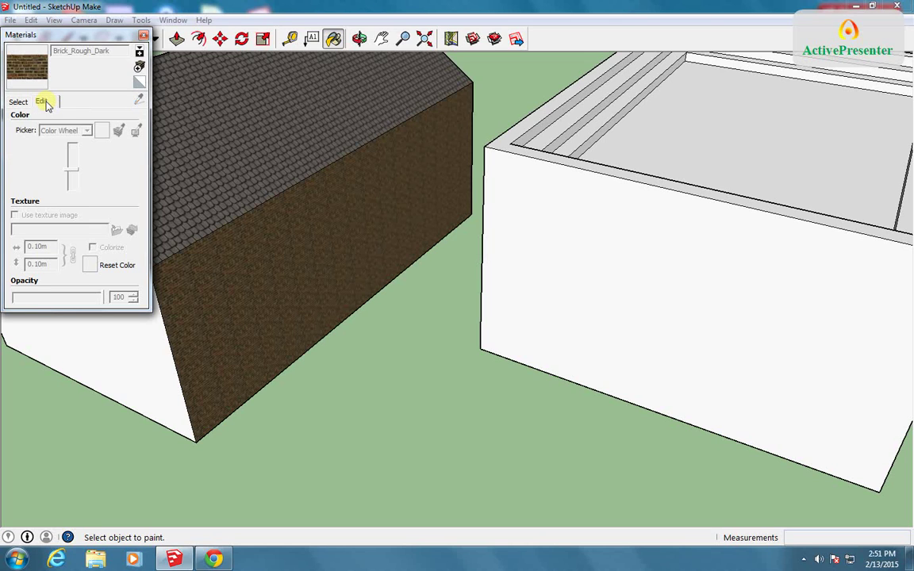
click(18, 102)
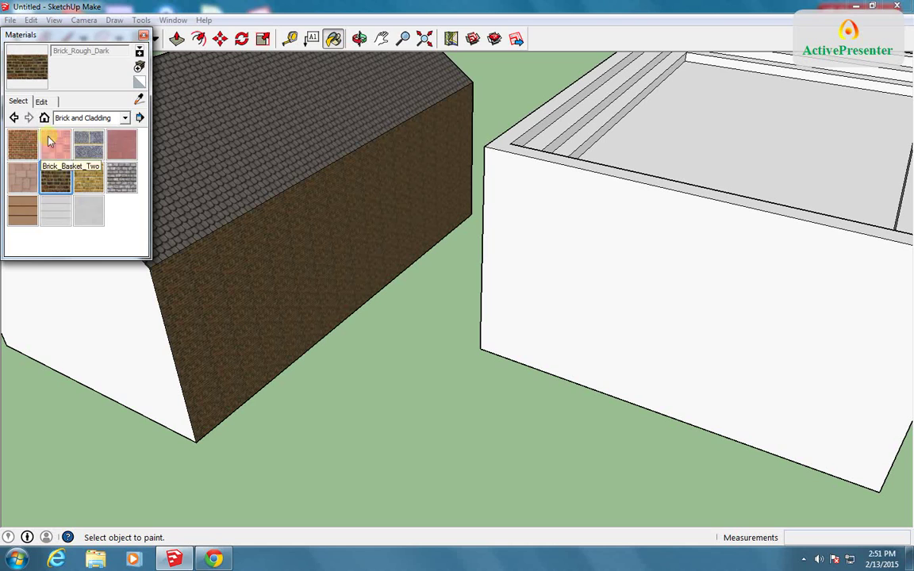
click(42, 103)
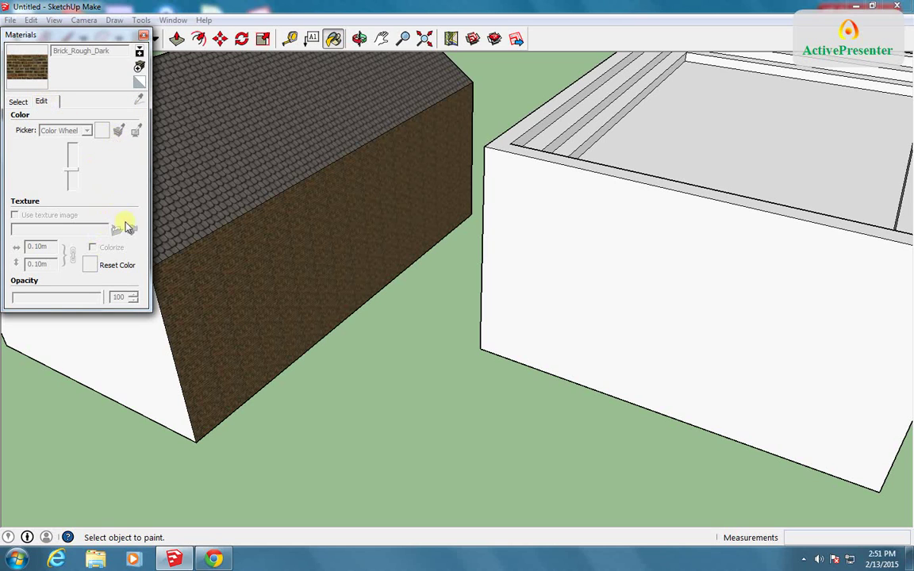
click(204, 277)
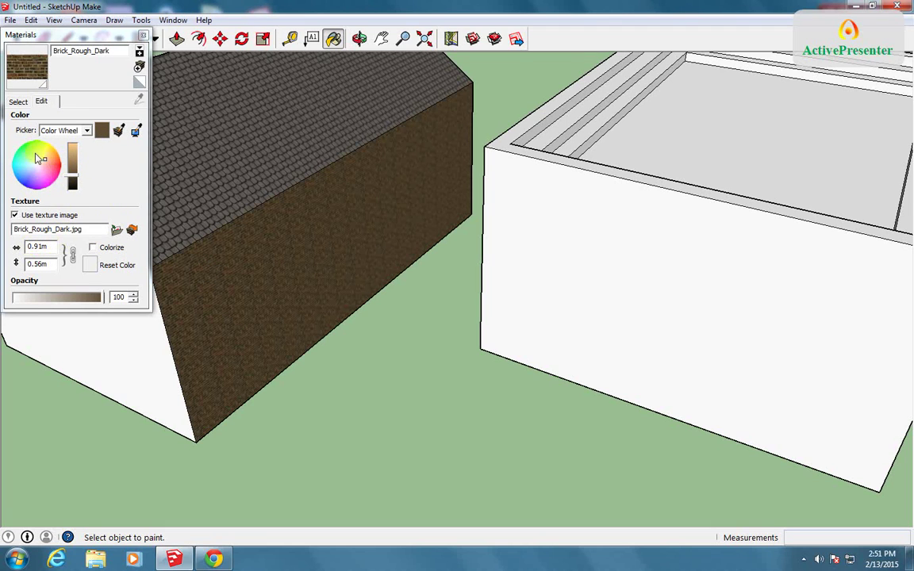
click(194, 267)
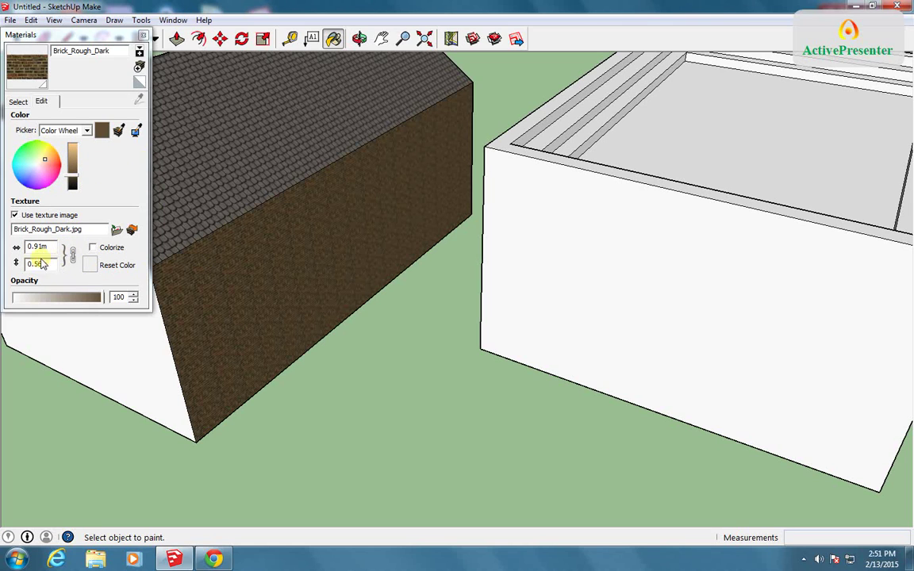
Step: Enlarge the Brick_Rough_Dark texture with its aspect ratio kept, trying widths of 2.5 m and 2 m and finishing at 5 m
drag(53, 247, 50, 246)
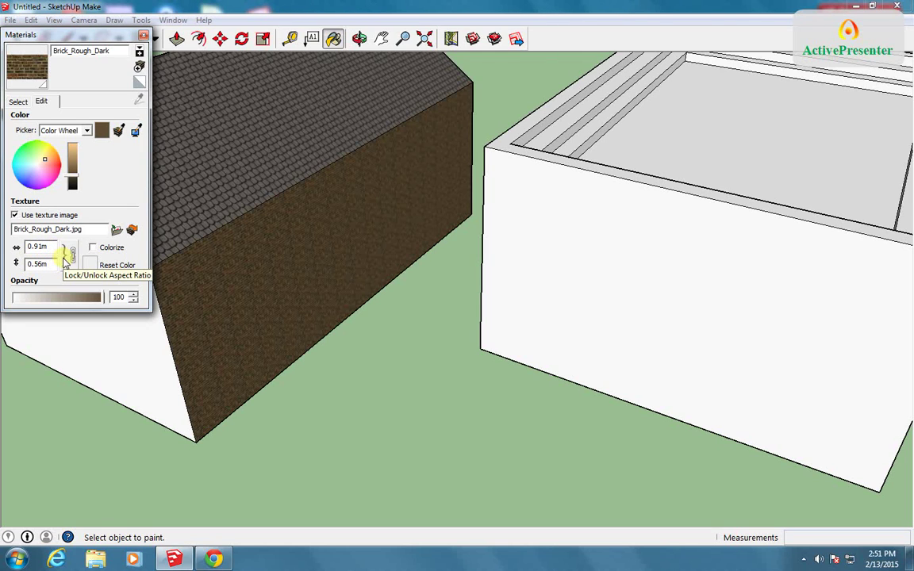
key(BackSpace)
text(2.5m)
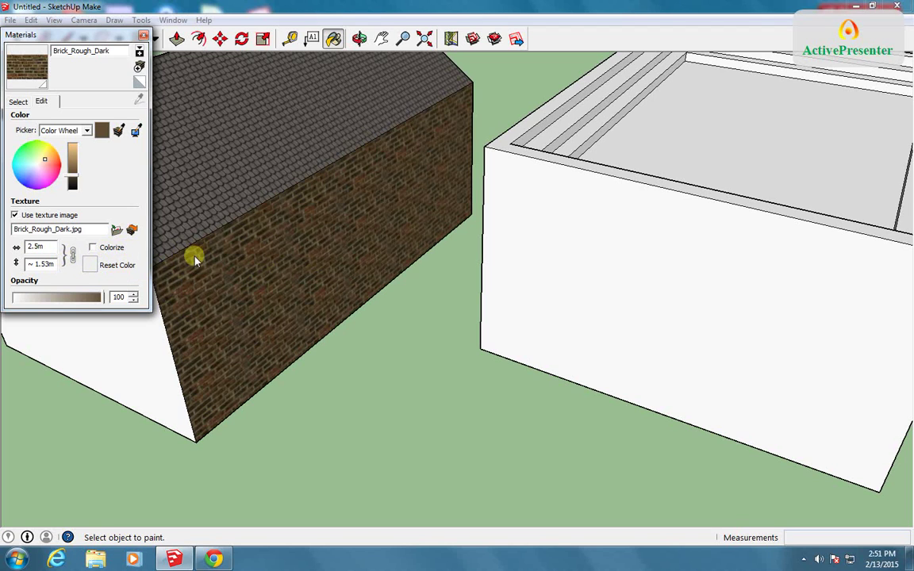
text(2)
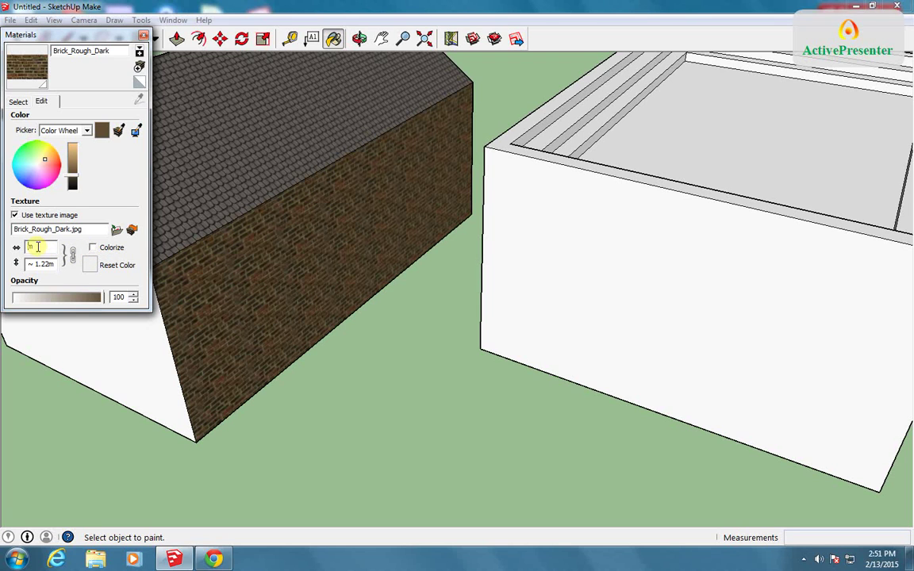
text(5)
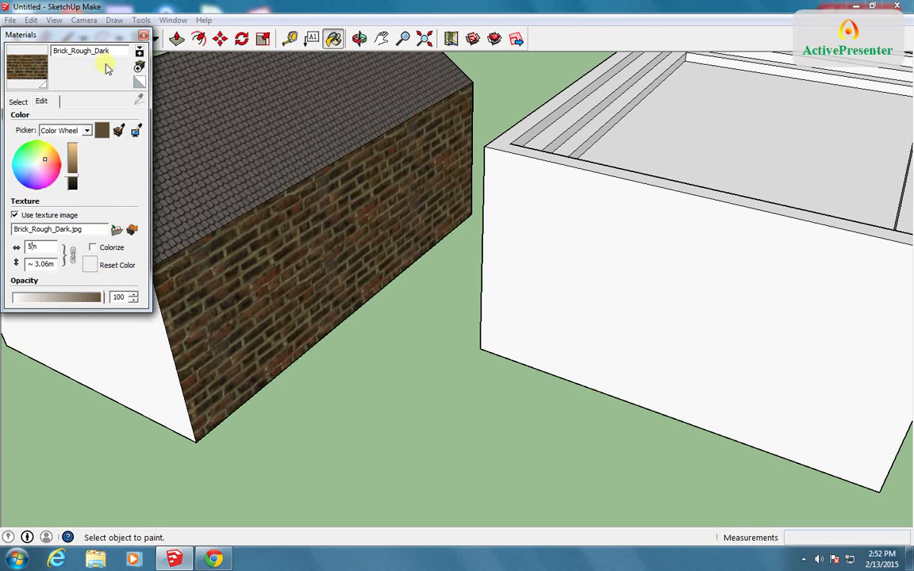
Step: Draw a door rectangle about 3.52 m by 2.09 m on the house's gable wall, standing on its bottom edge
drag(115, 39, 492, 41)
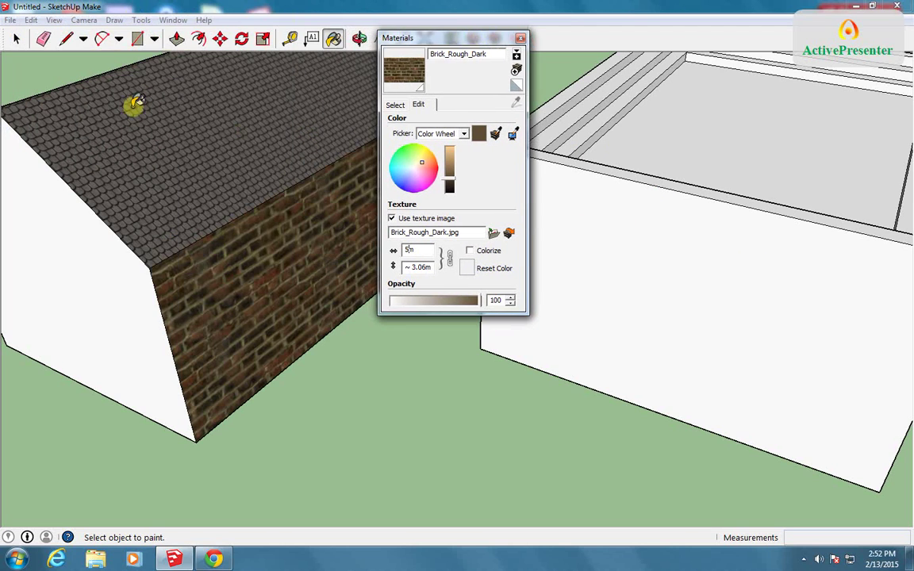
drag(427, 38, 500, 38)
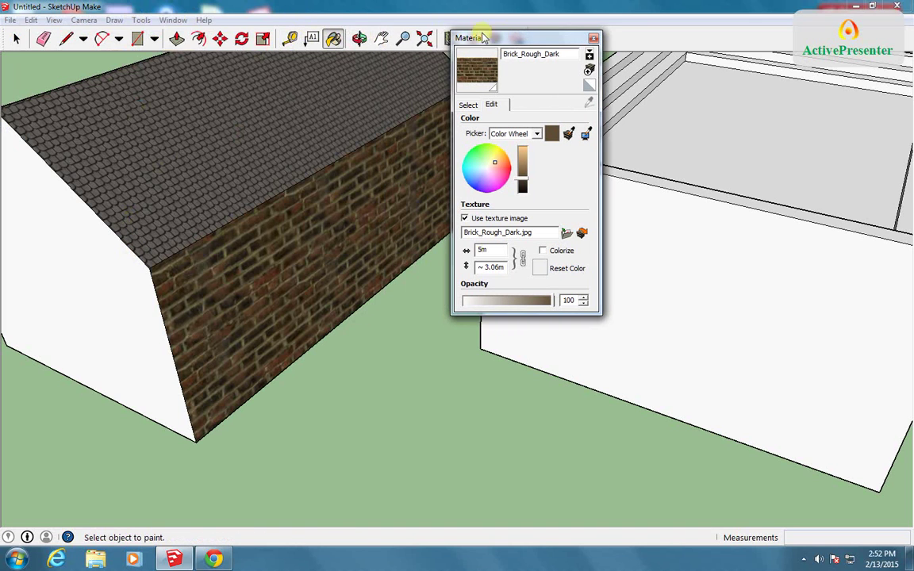
click(358, 38)
drag(97, 307, 287, 246)
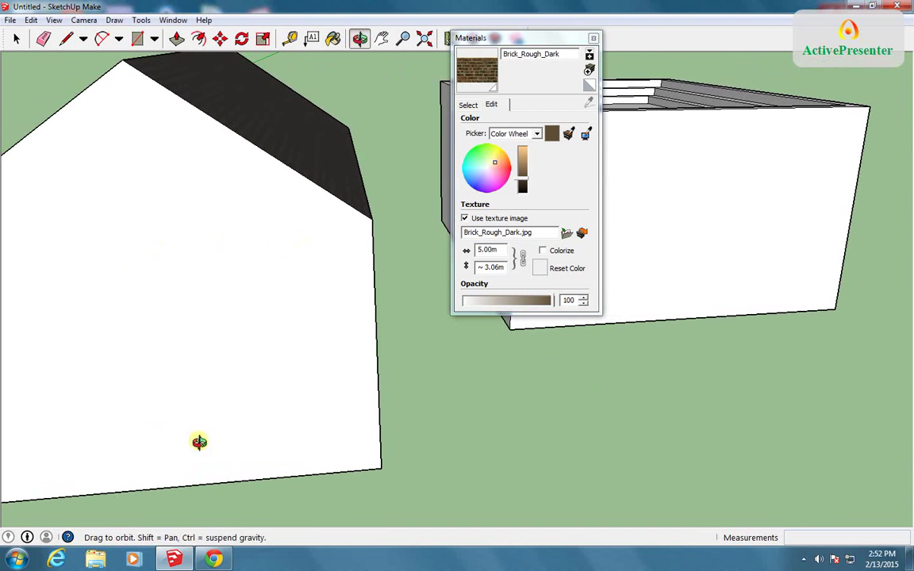
click(136, 38)
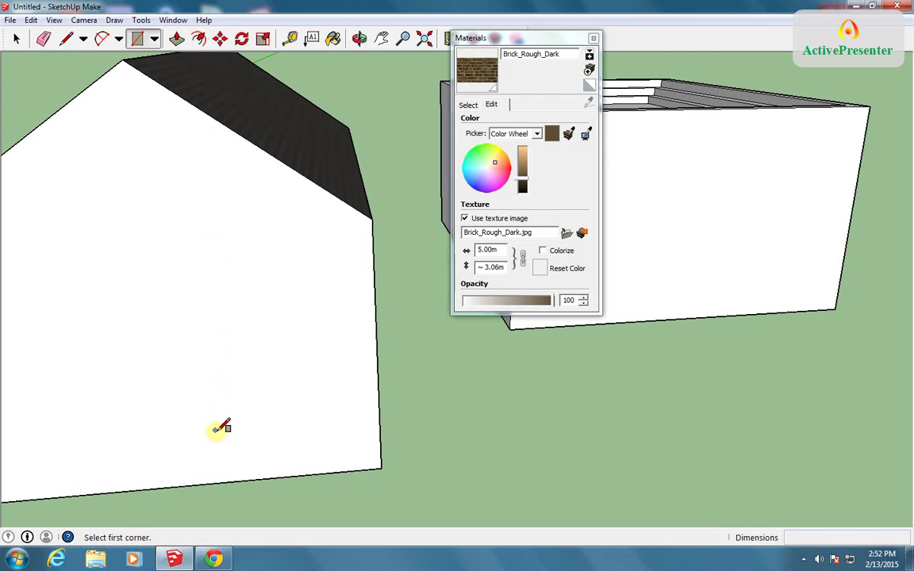
click(224, 480)
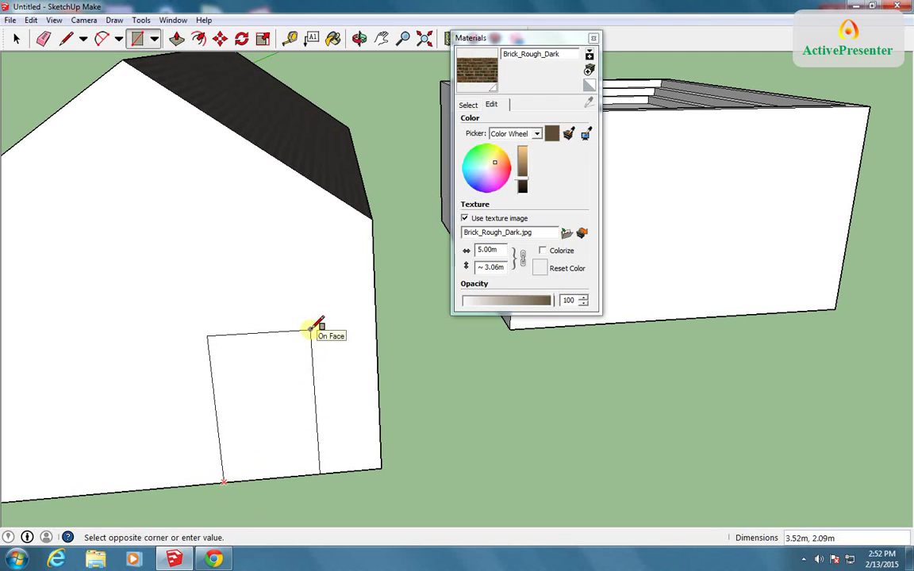
click(312, 327)
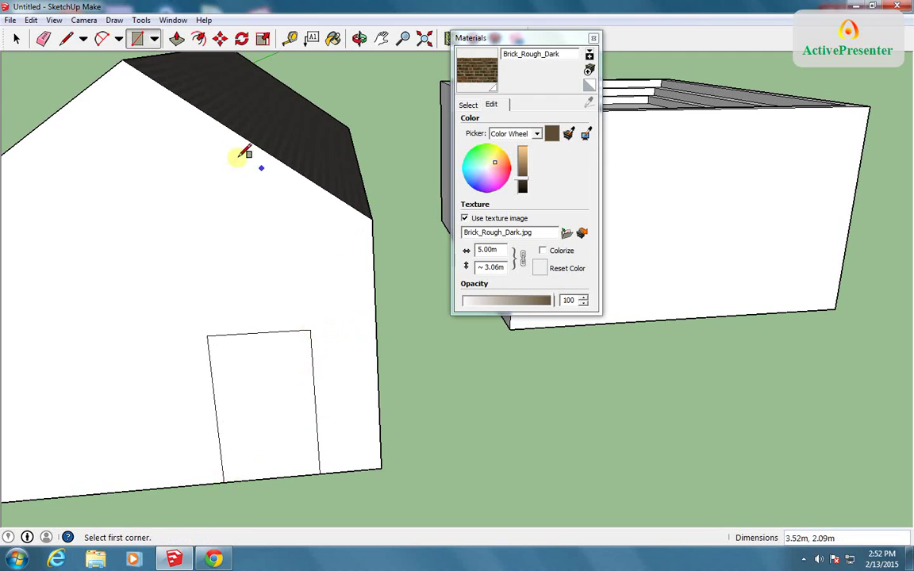
Step: Draw a circular doorknob about 0.12 m in radius near the door's left edge, slightly below mid-height
click(156, 41)
click(155, 90)
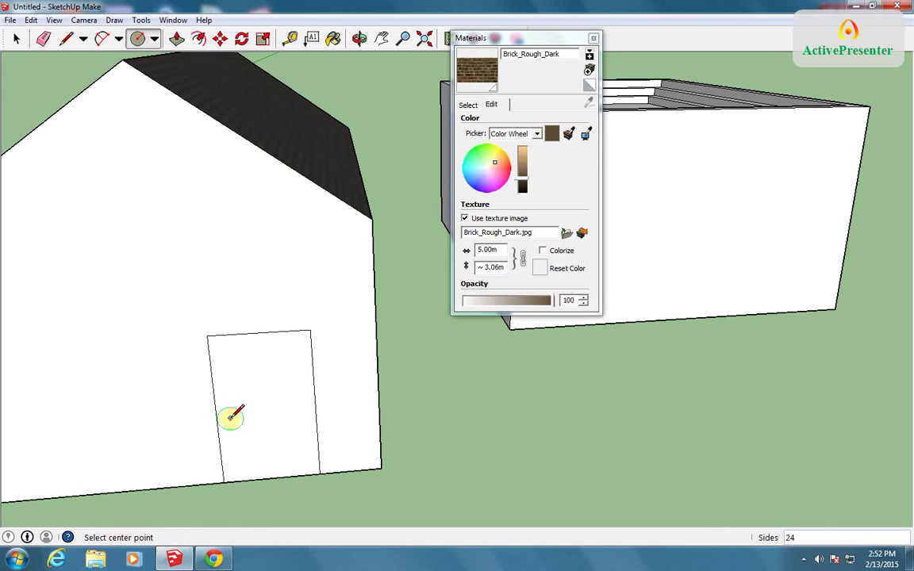
scroll(230, 412, up, 5)
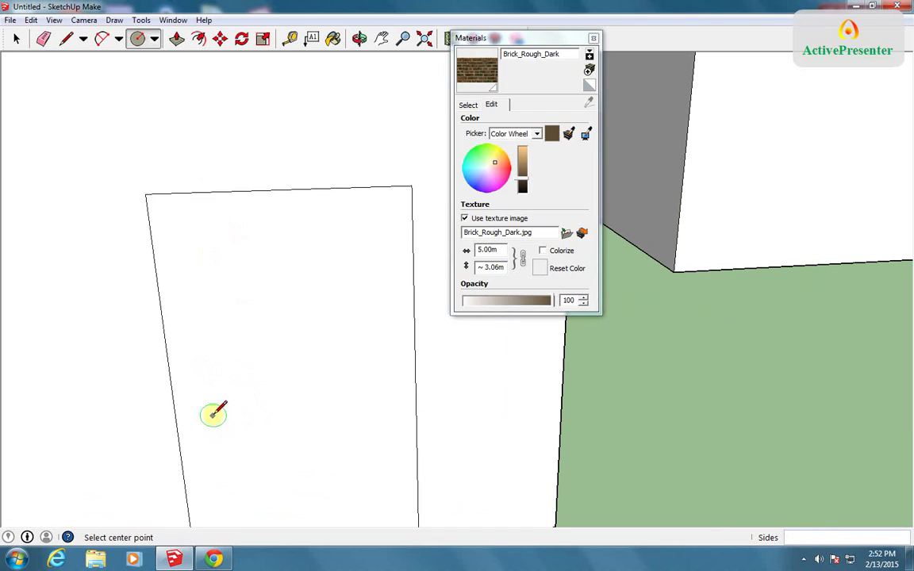
click(212, 413)
click(223, 420)
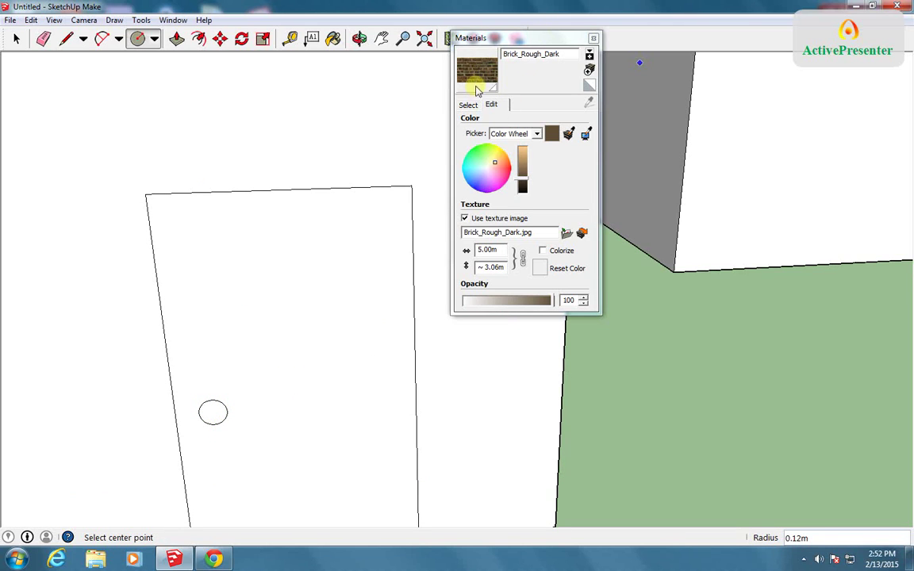
Step: Paint the door face around the knob with Wood_Cherry_Original from the Wood collection
drag(525, 36, 592, 27)
click(541, 99)
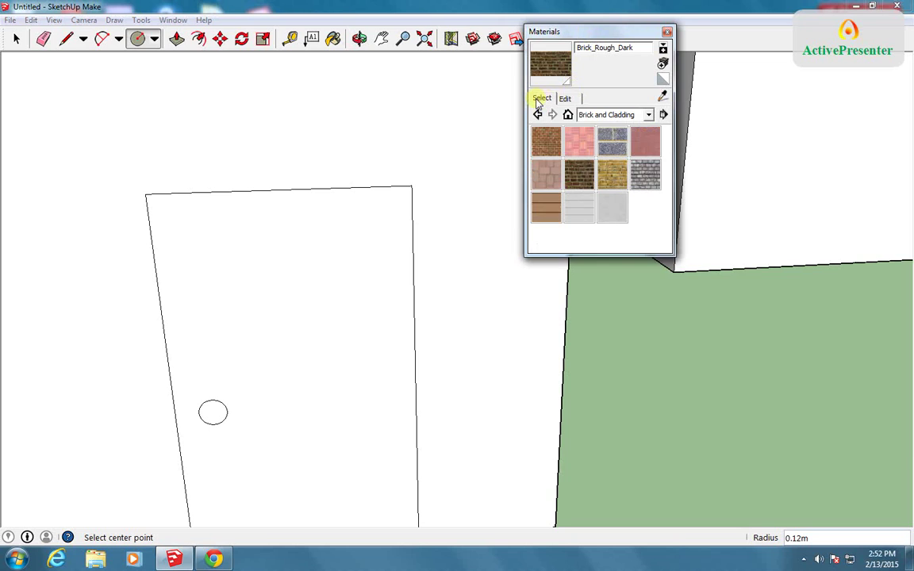
click(638, 115)
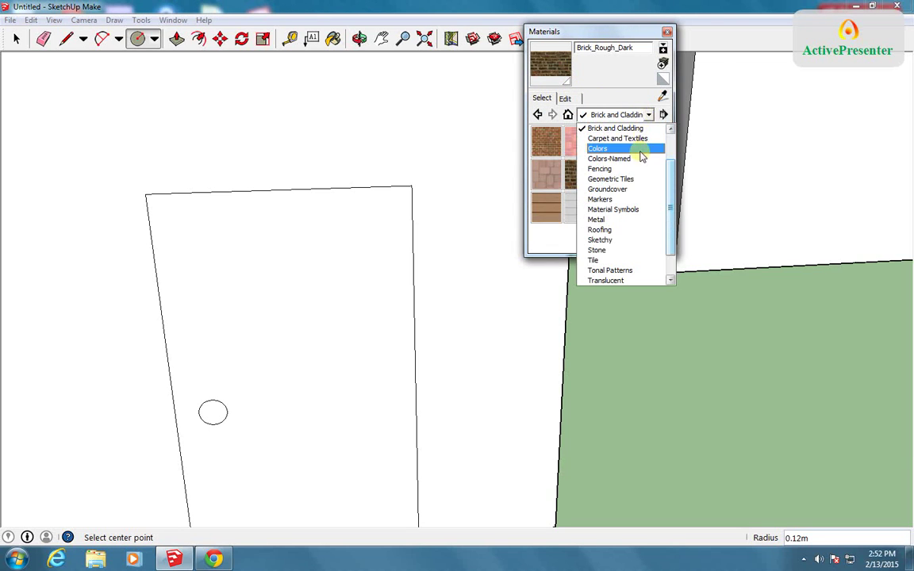
scroll(635, 189, down, 1)
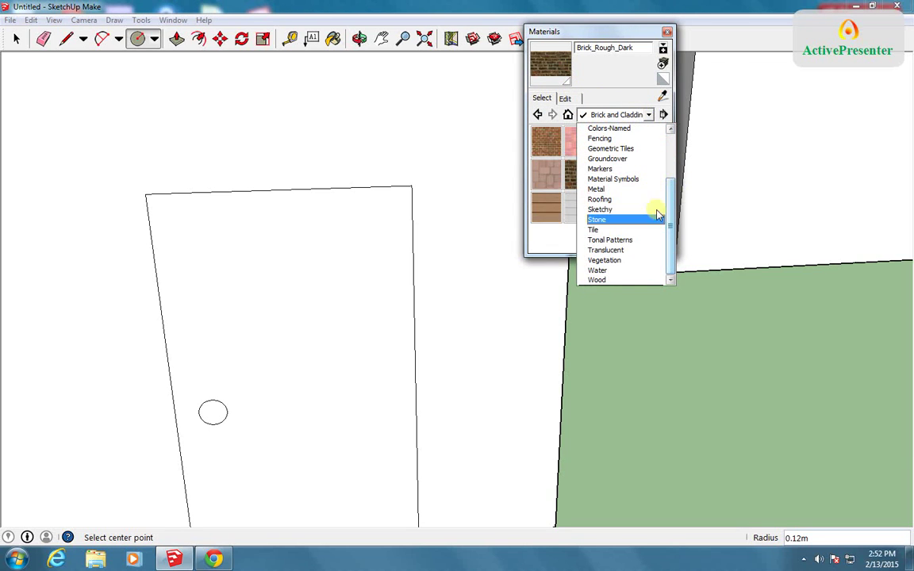
click(608, 280)
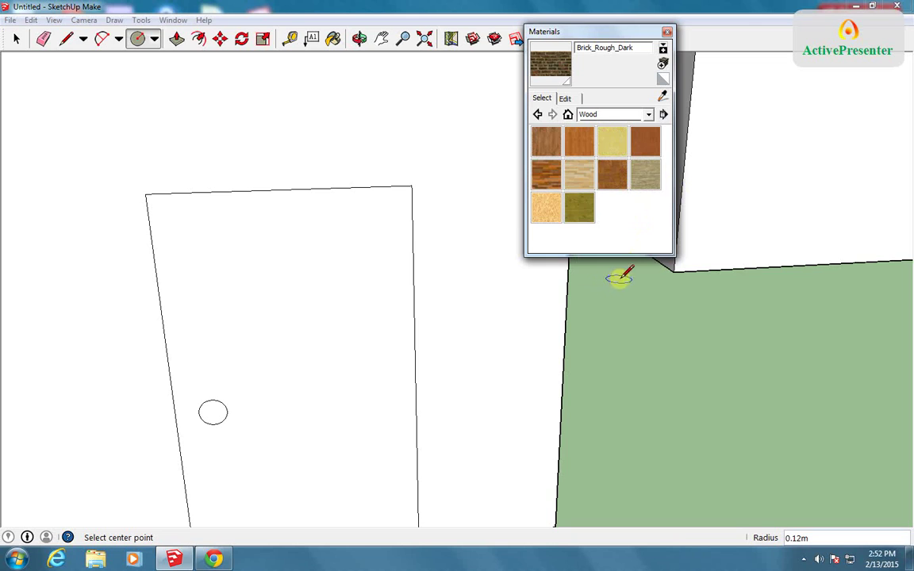
click(643, 143)
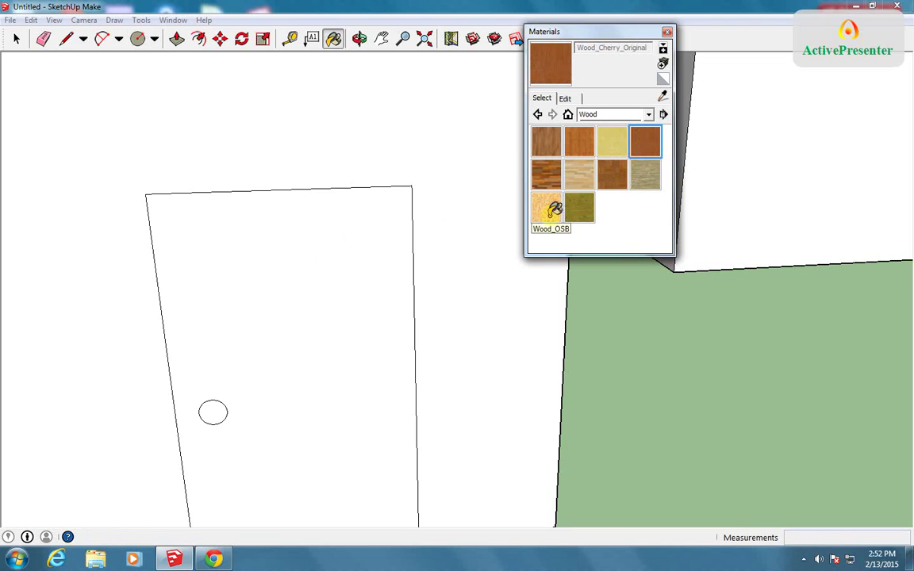
click(304, 284)
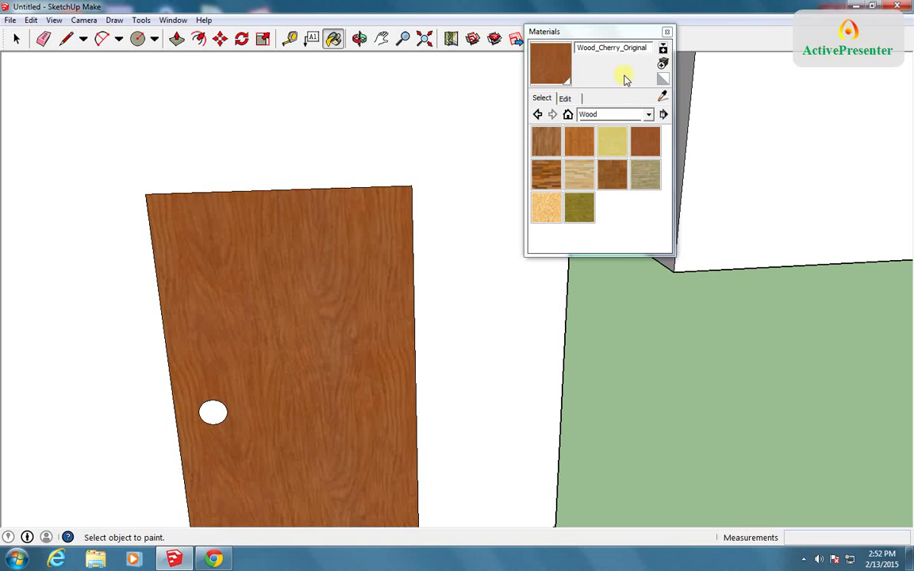
Step: Paint the circular doorknob with Metal_Steel_Textured from the Metal collection
click(648, 115)
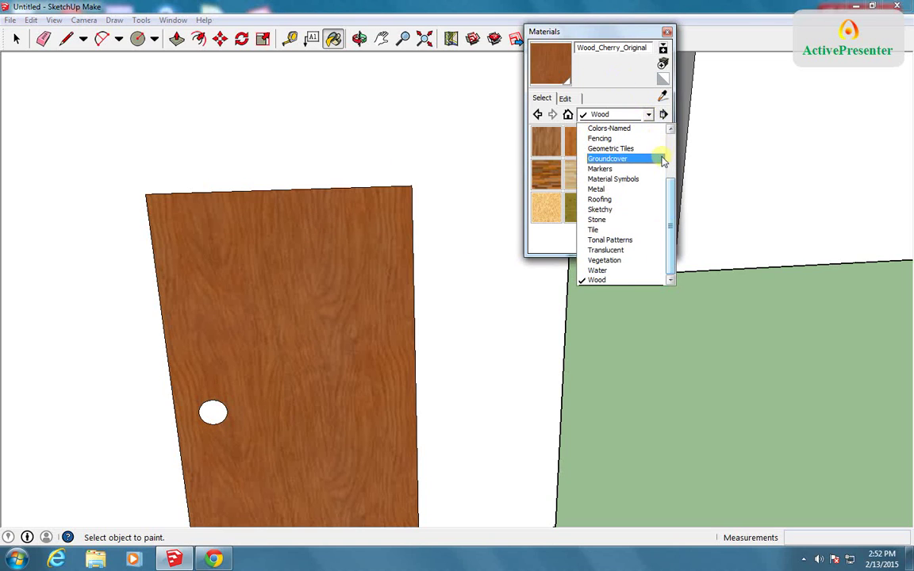
click(606, 191)
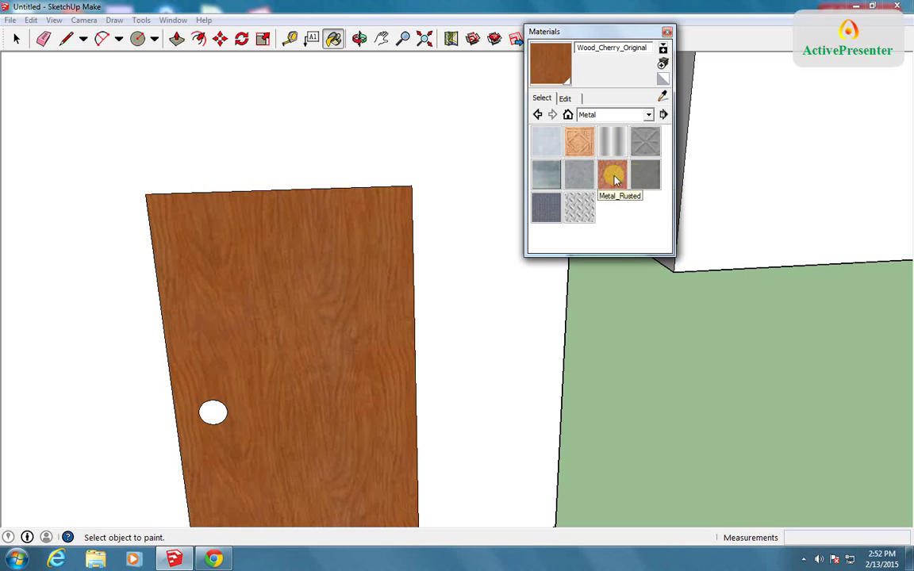
click(545, 208)
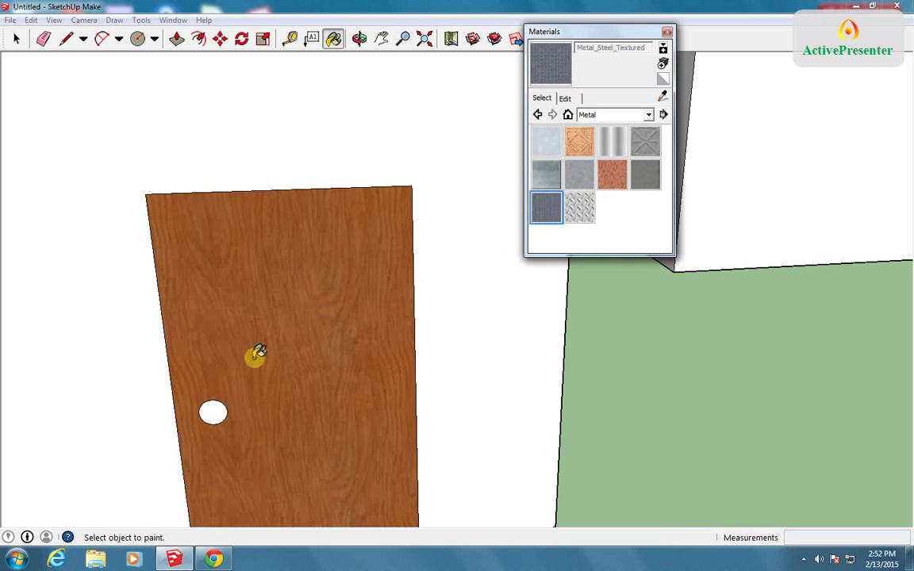
click(213, 412)
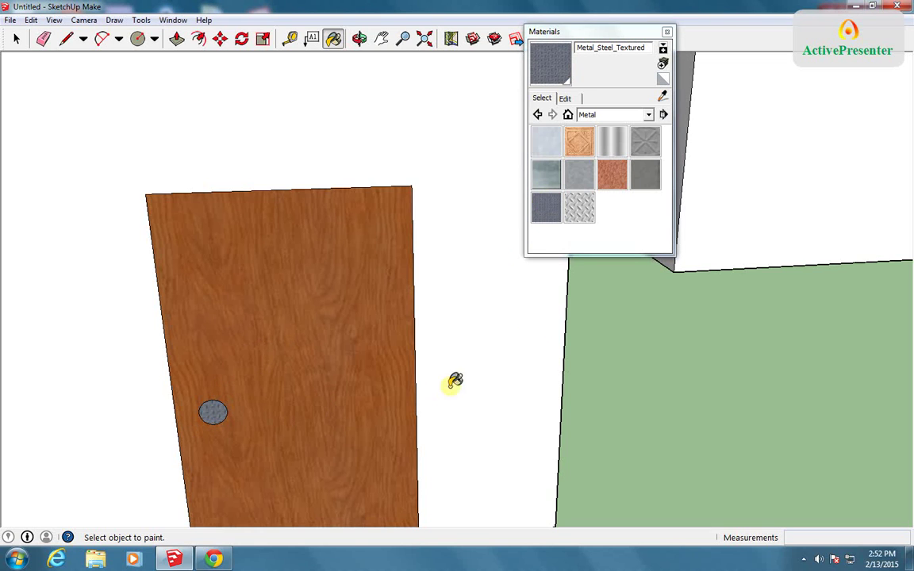
Step: Paint the gable wall around the door with Brick_Rough_Dark from the Brick and Cladding collection
scroll(363, 212, down, 5)
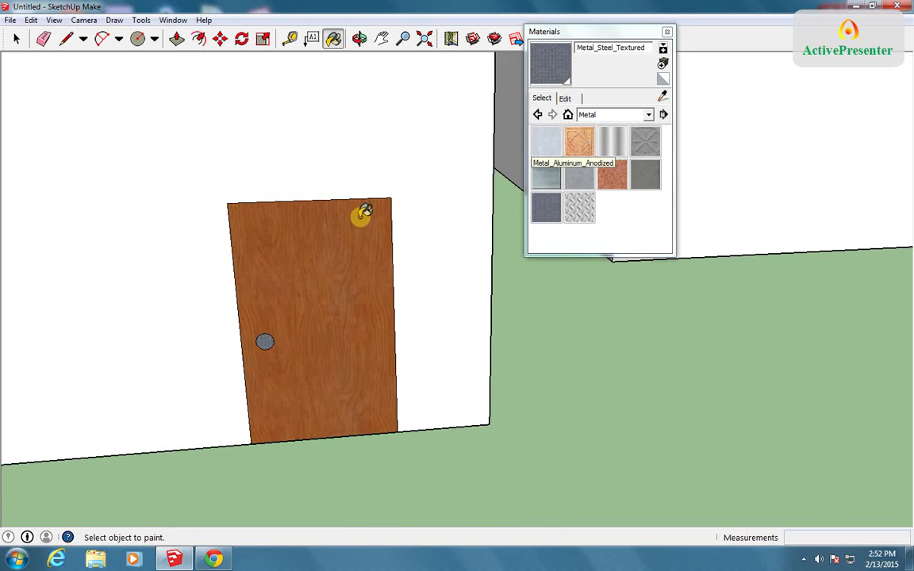
click(624, 114)
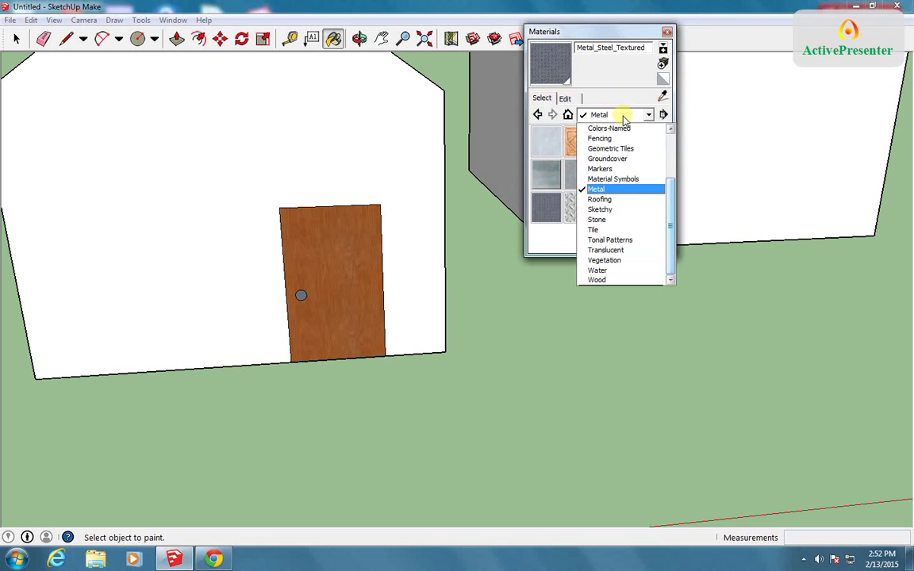
drag(673, 194, 677, 159)
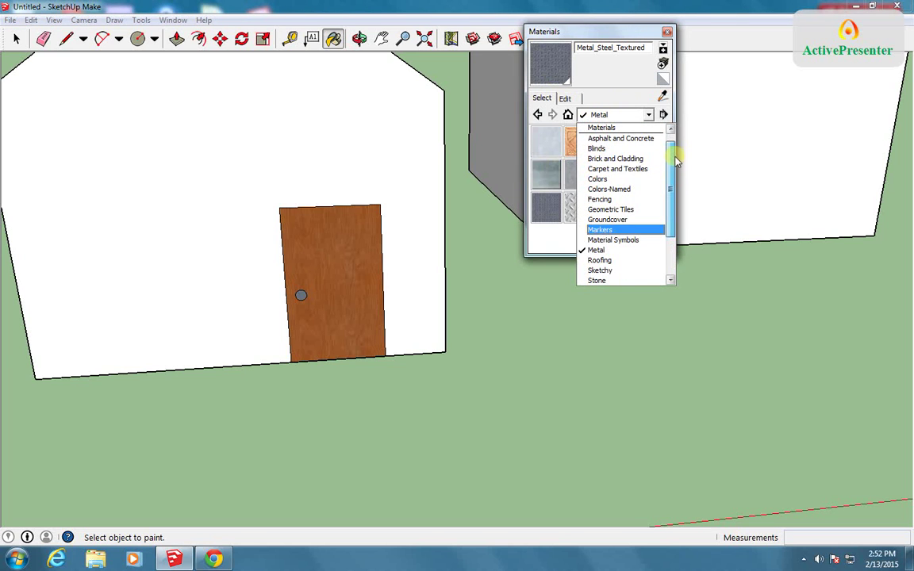
click(624, 168)
click(579, 174)
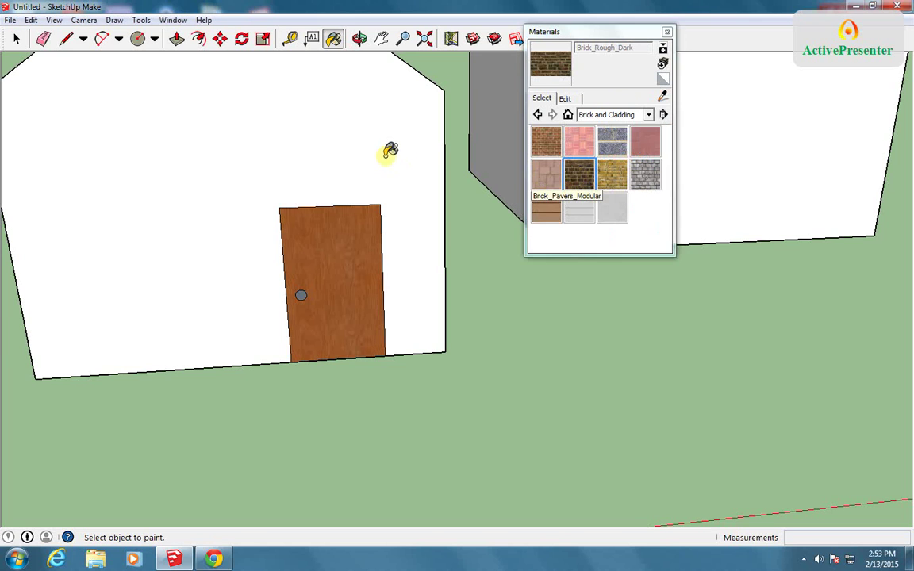
click(388, 154)
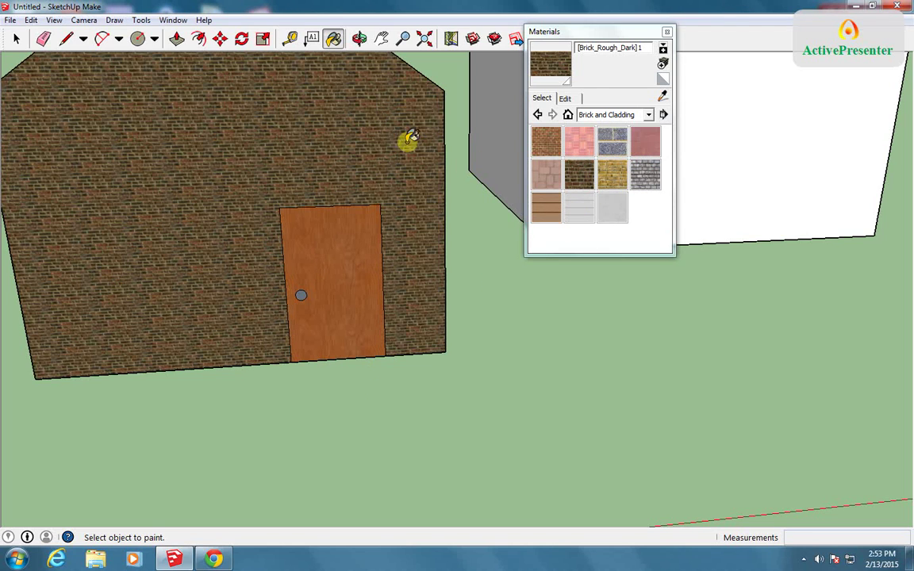
Step: Examine the painted gable wall and door from outside, comparing its brickwork with the adjoining long wall
drag(563, 31, 673, 36)
click(359, 38)
drag(317, 200, 171, 220)
scroll(228, 234, up, 6)
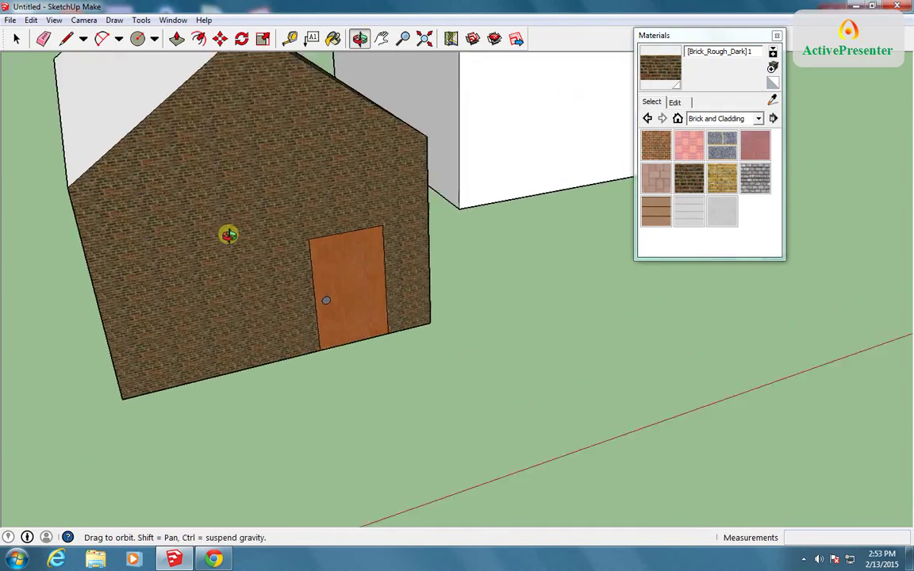
drag(389, 226, 81, 247)
scroll(420, 182, down, 2)
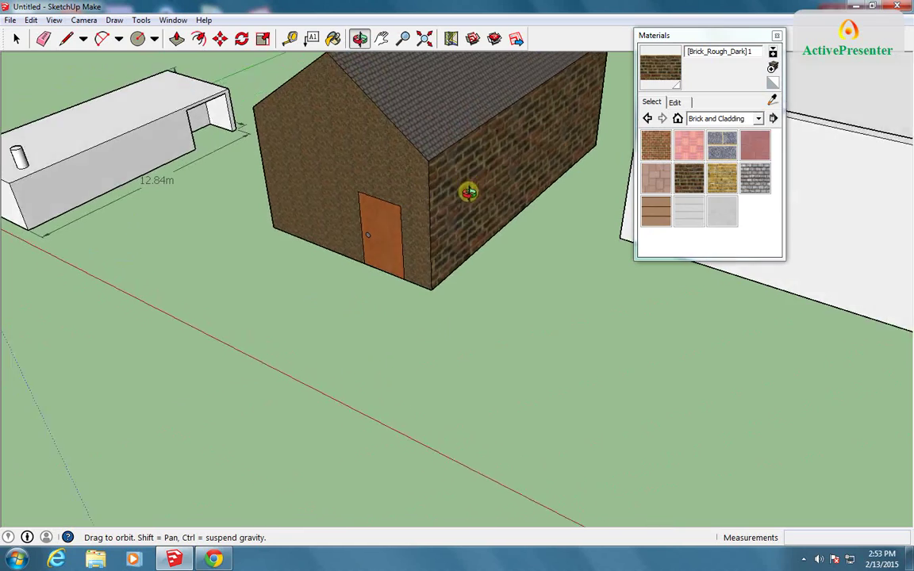